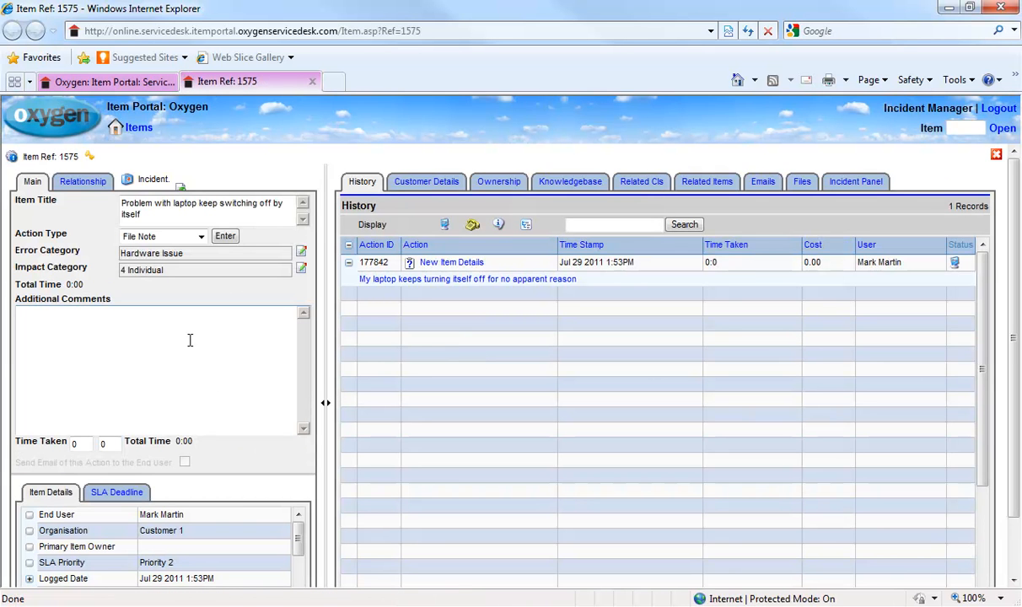
Log a File Note reading 'Internal note' on incident 1575, bringing its history to 2 records.
click(202, 237)
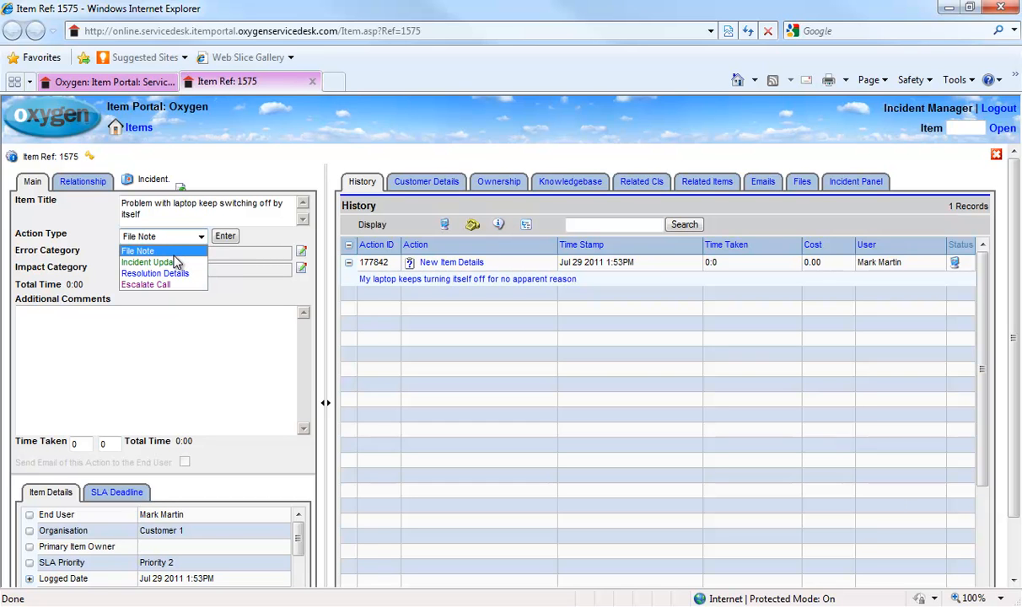
click(168, 251)
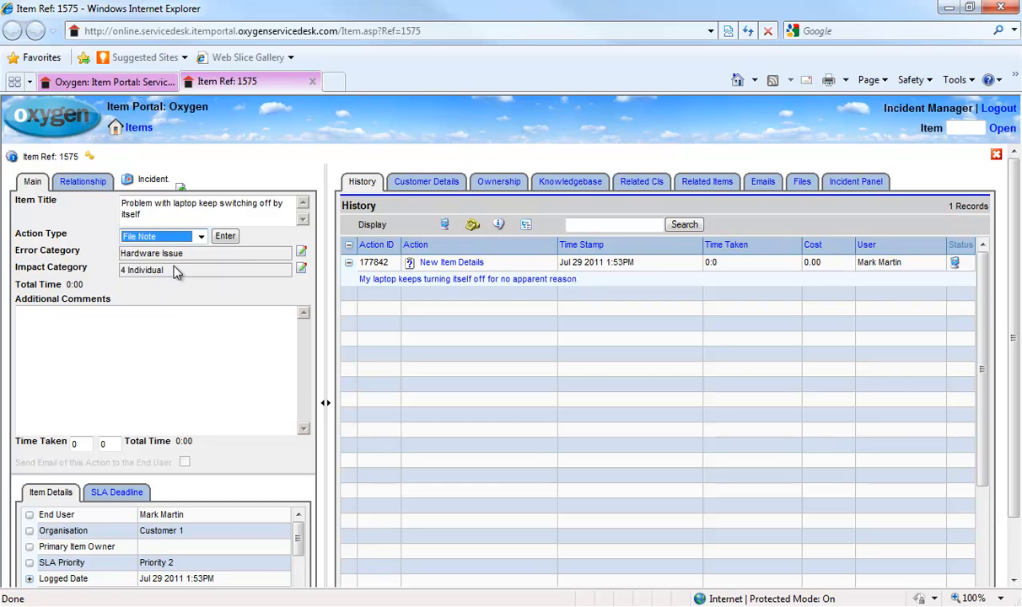
click(157, 331)
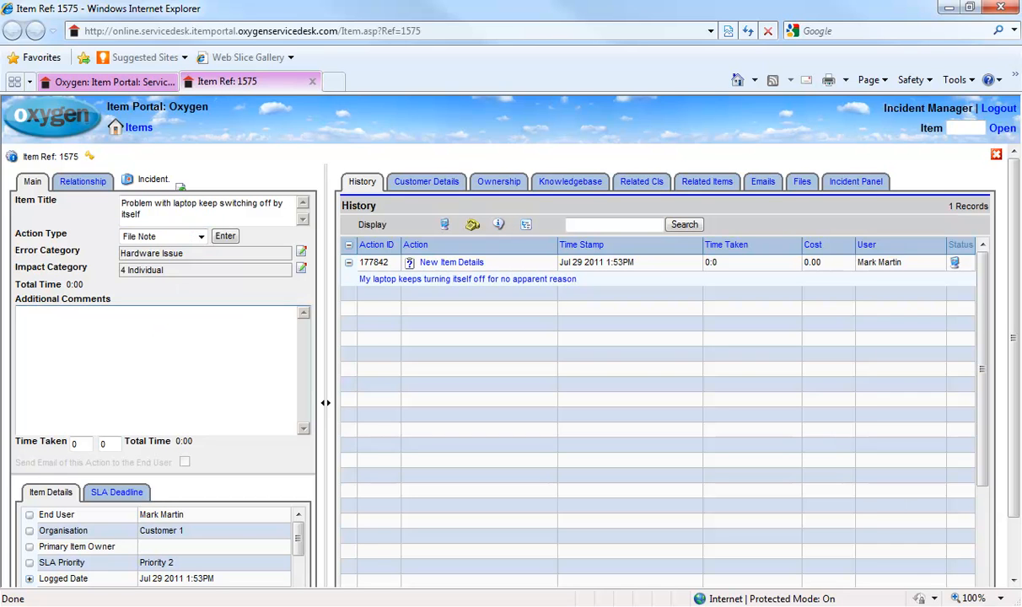
text(Internal note)
click(225, 236)
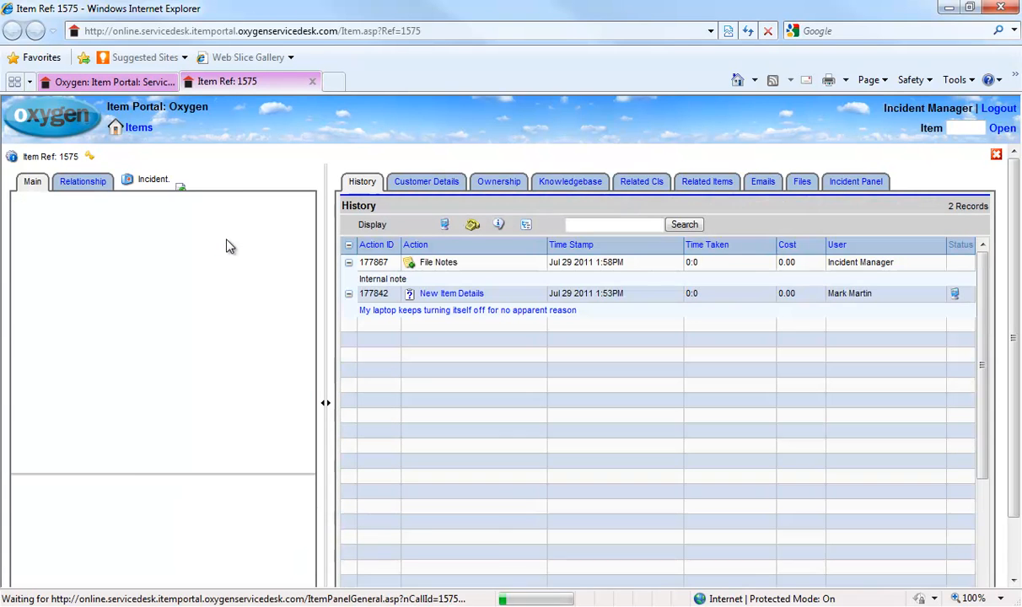
click(201, 236)
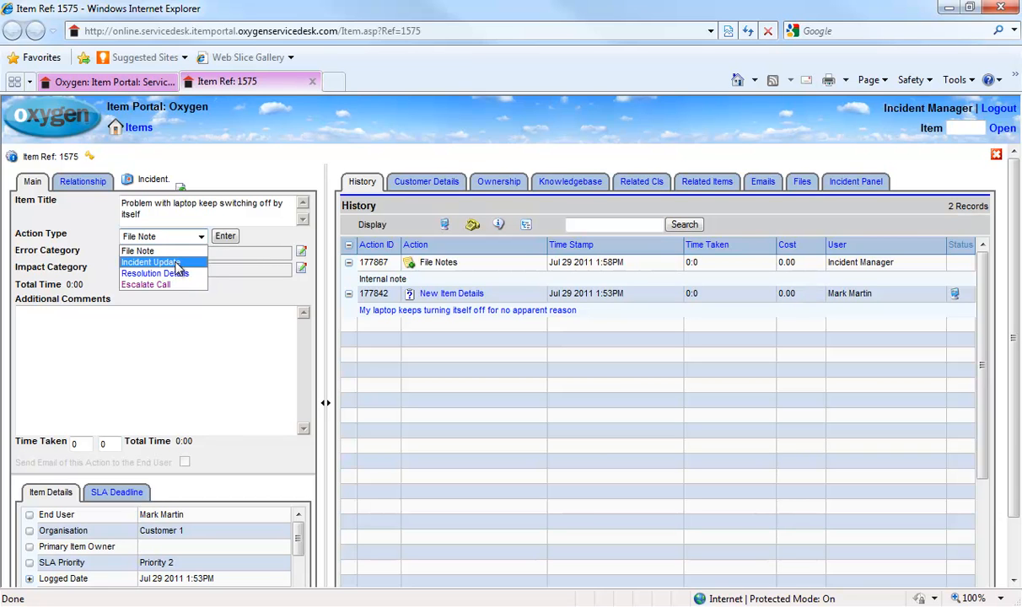
Add an Incident Update 'Can you give me more information' and email it to the end user.
click(173, 263)
click(140, 323)
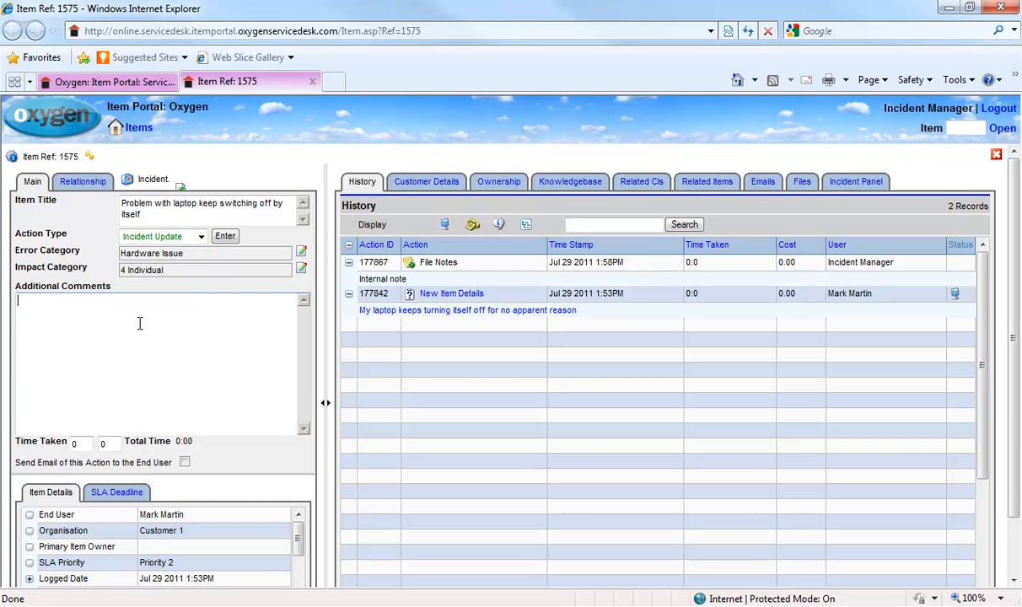
text(Can you give me more infor)
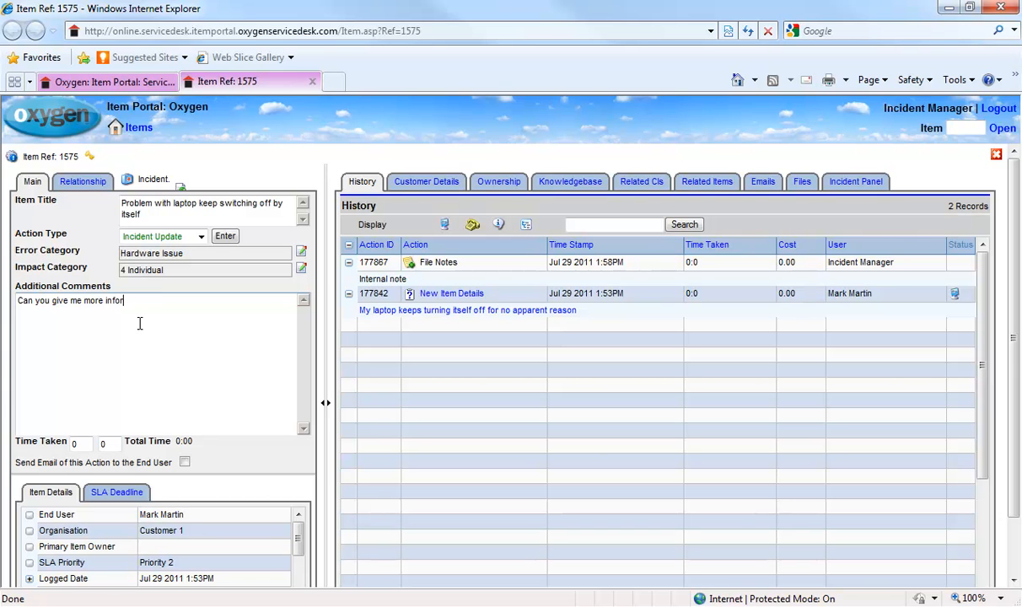
text(mation)
click(185, 463)
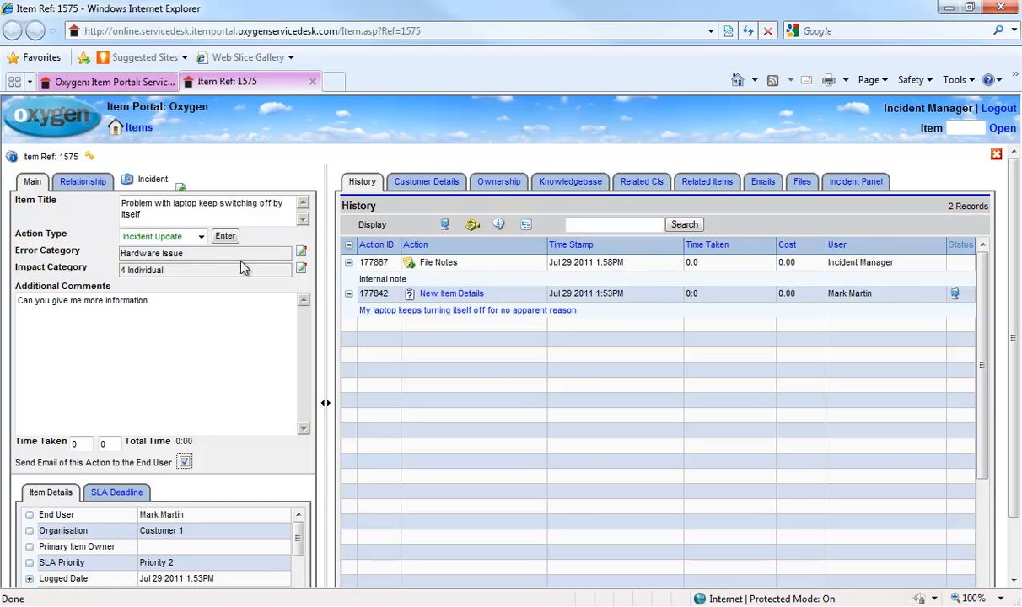
click(224, 237)
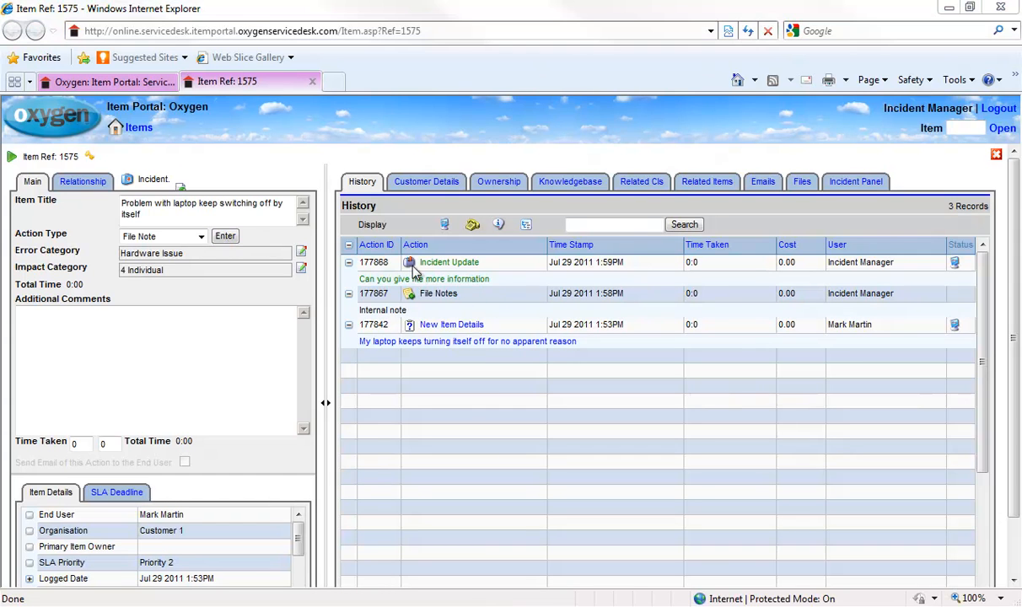
Escalate incident 1575 with 'I am unable to resolve, can you have a look at this', then close it.
click(360, 189)
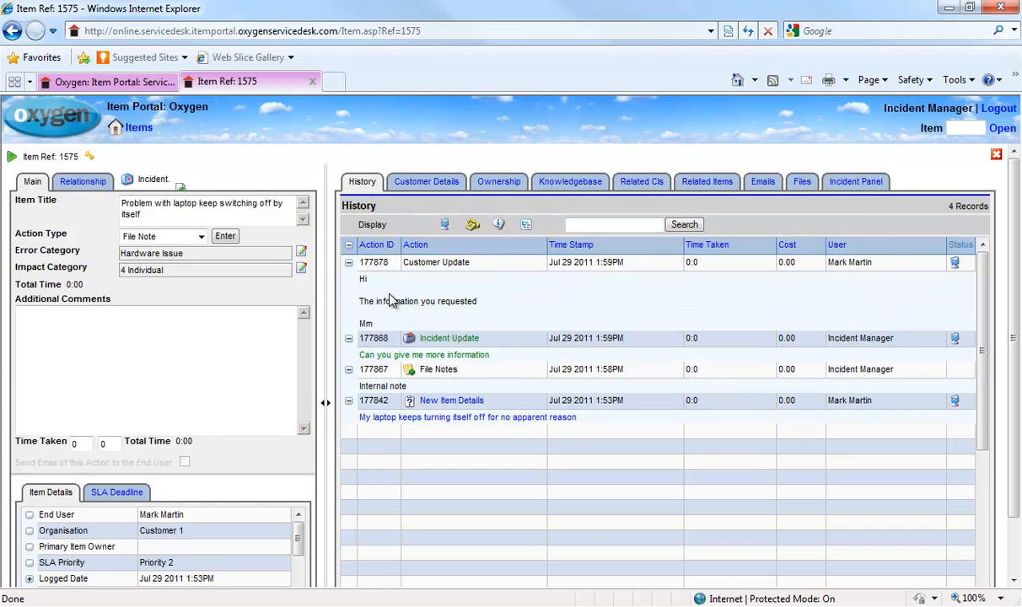
click(237, 329)
click(201, 237)
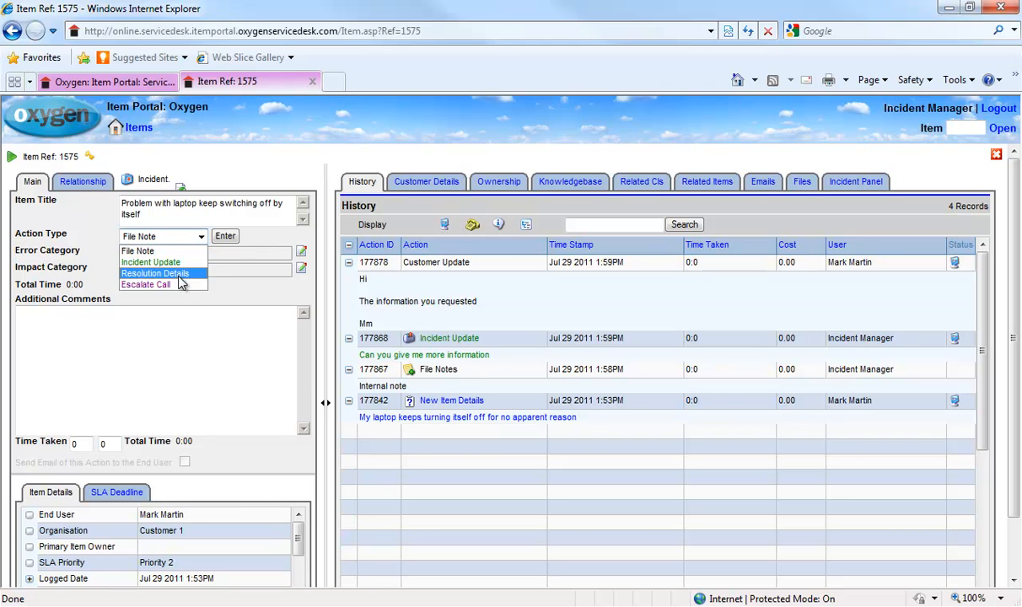
click(179, 285)
click(170, 333)
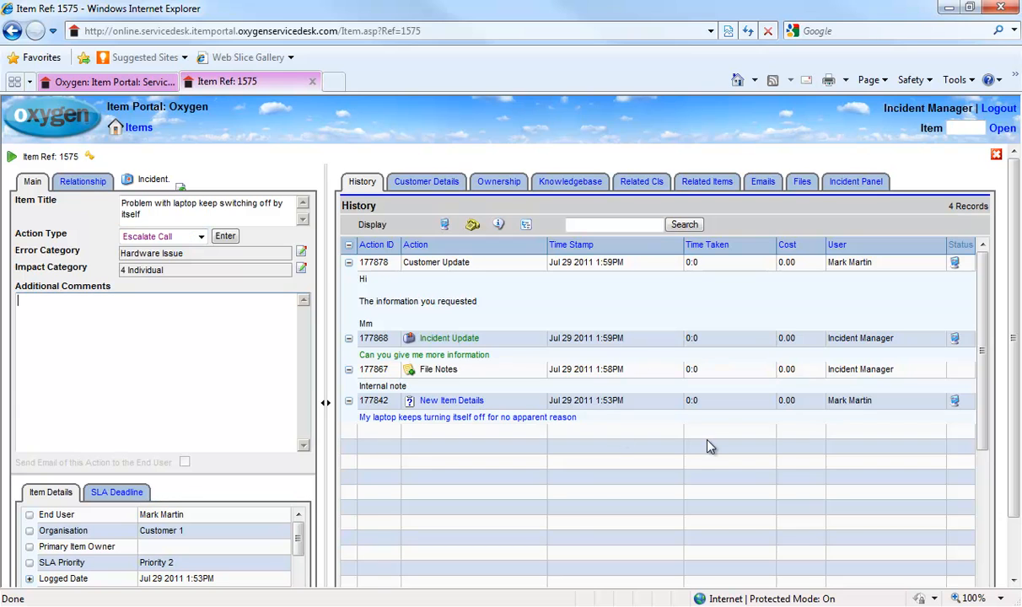
text(I am unable to resolve, can you have a look at this)
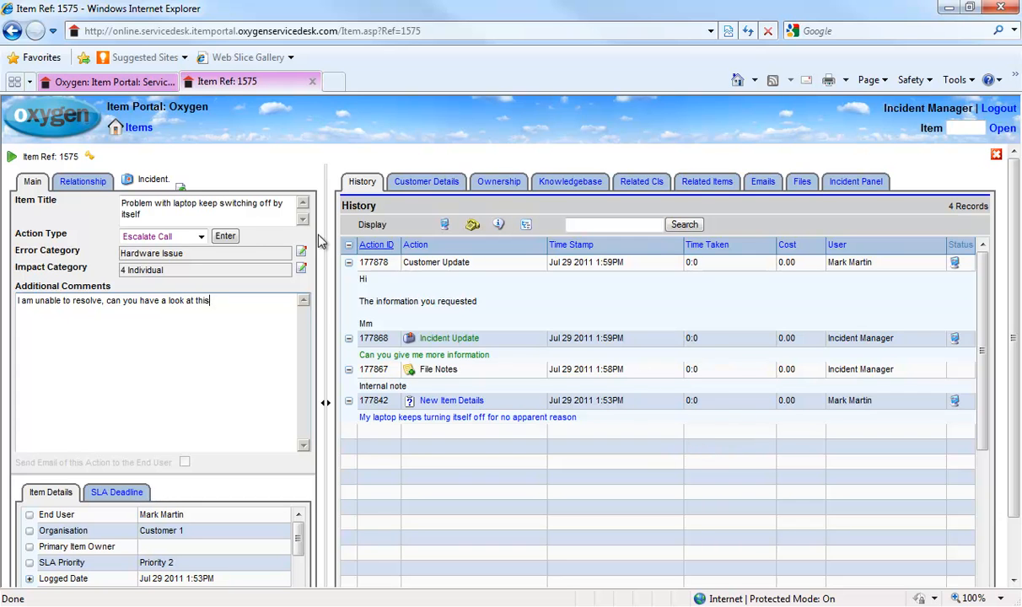
click(229, 238)
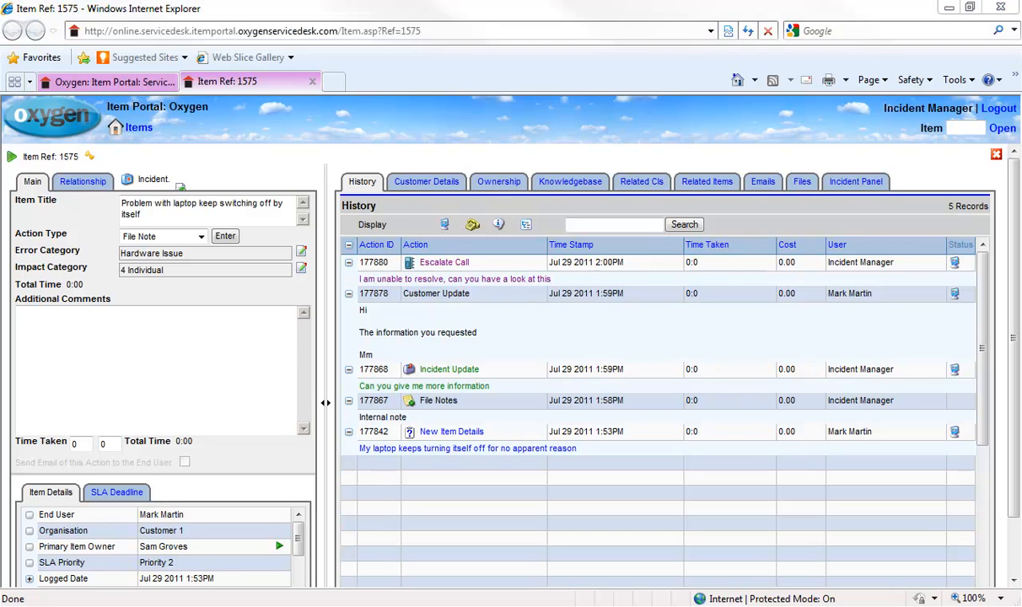
click(311, 83)
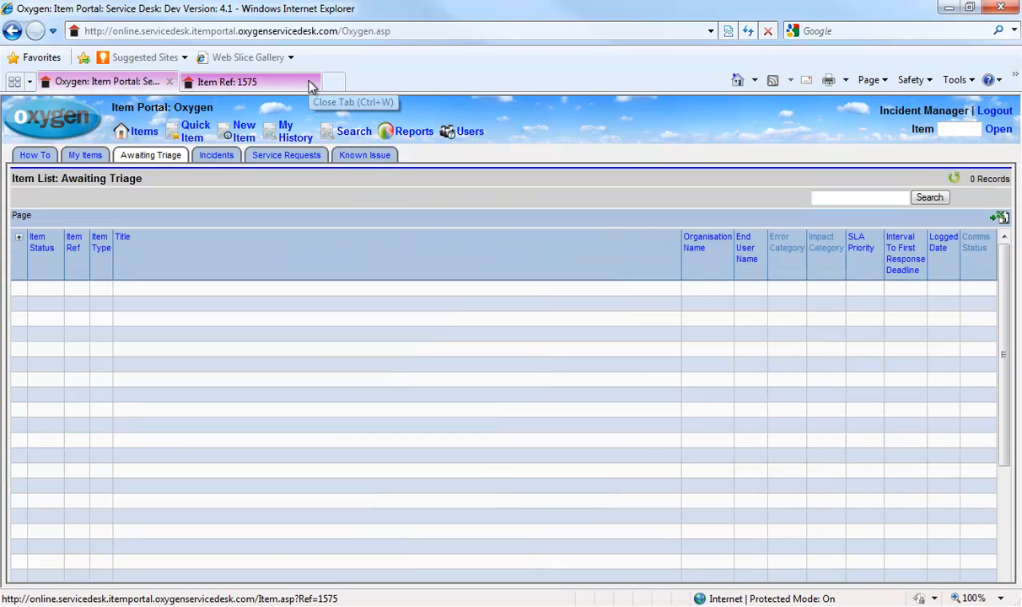
Log out and sign back in with the item owner's username and password.
click(995, 112)
click(489, 361)
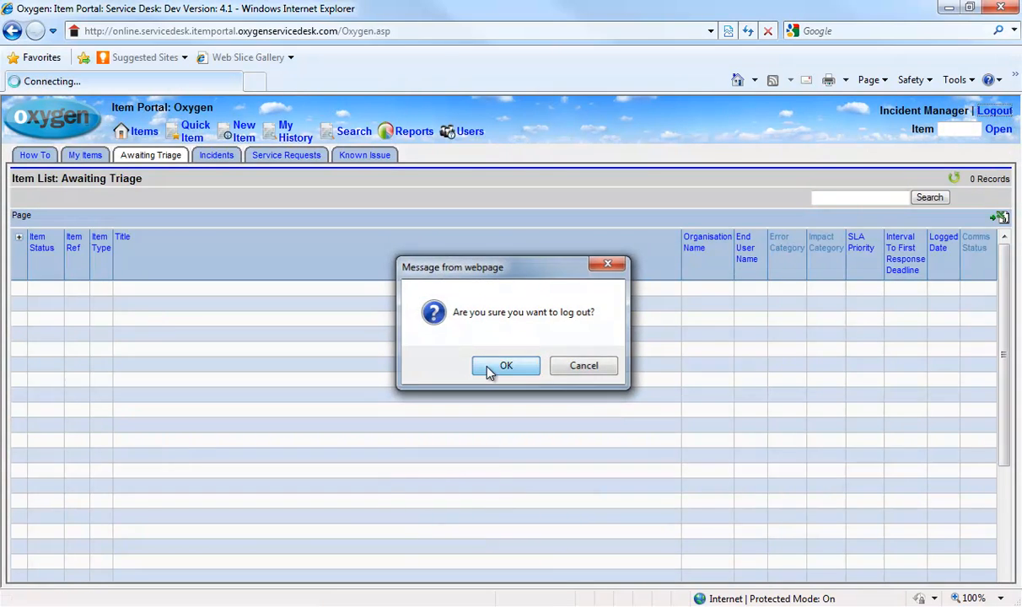
click(524, 359)
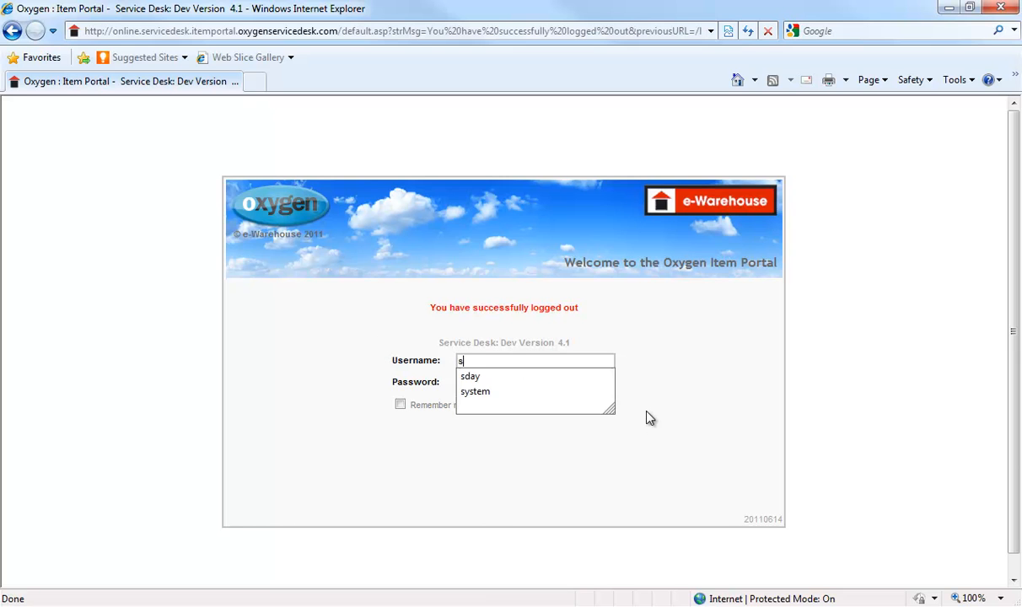
key(Tab)
text(p)
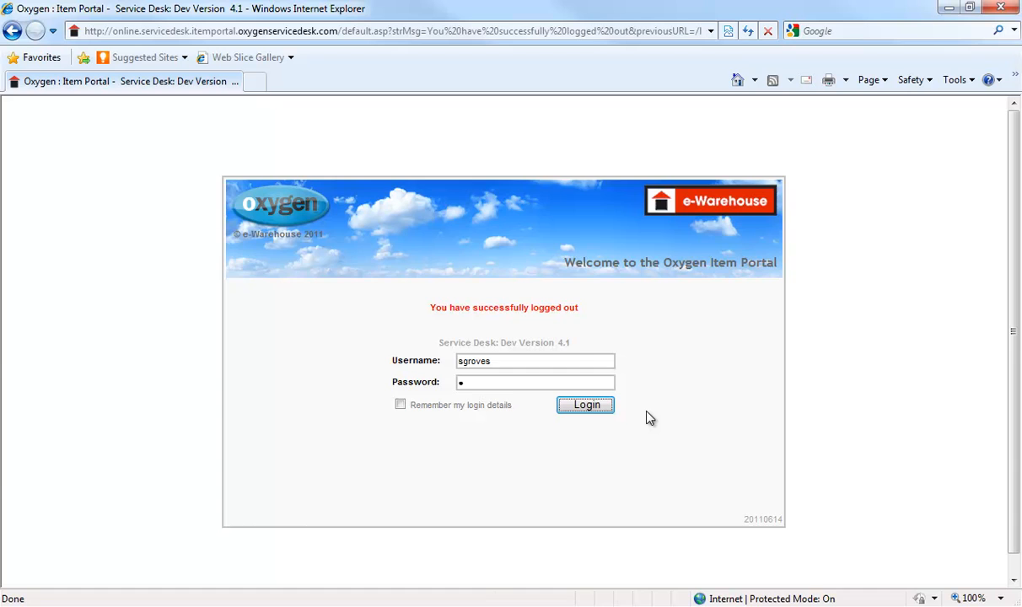
key(Return)
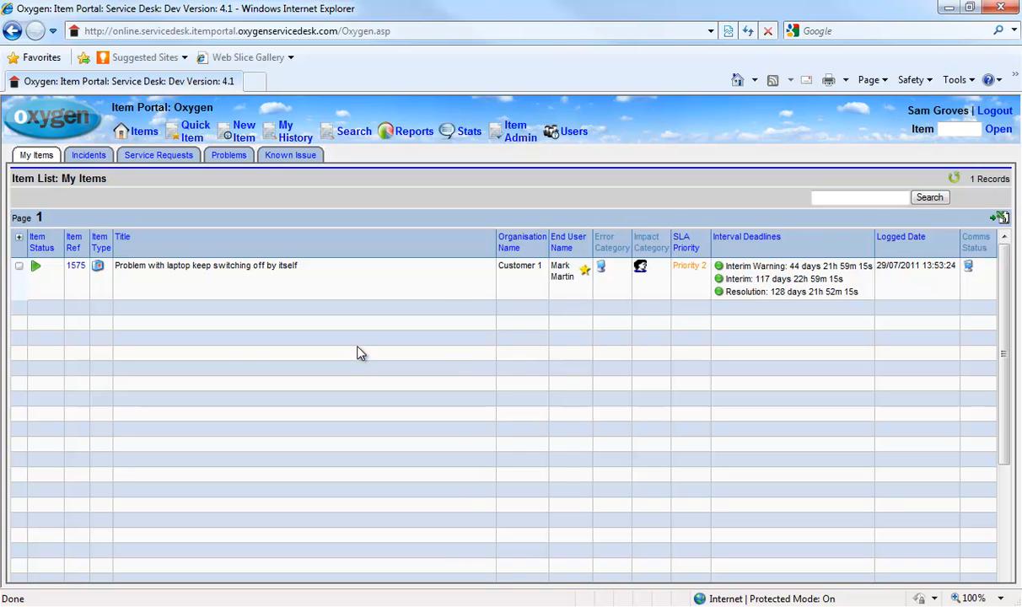
Open incident 1575 and choose Resolution Details as the action type.
click(72, 268)
click(74, 268)
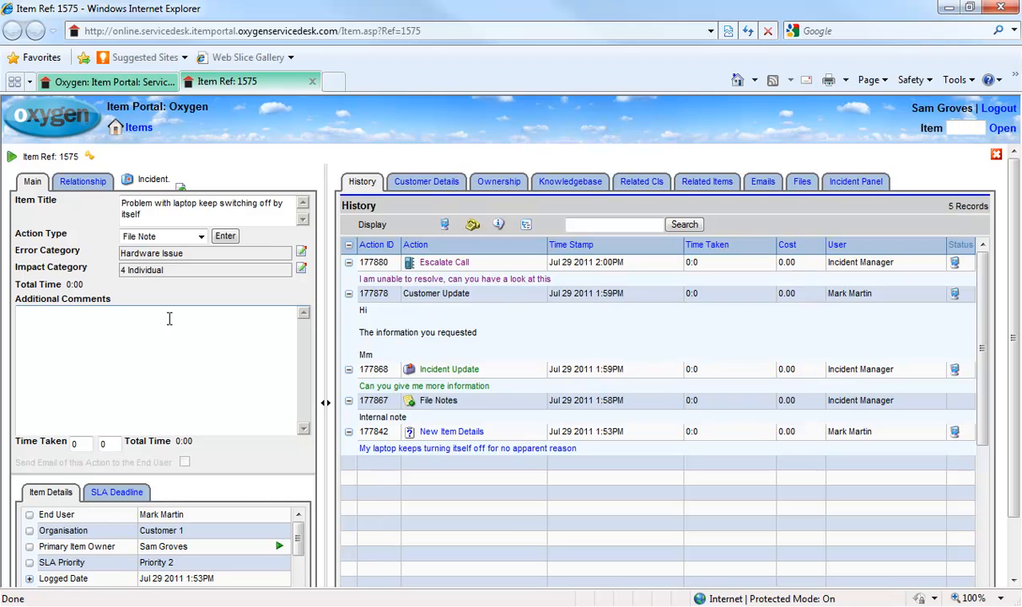
click(201, 239)
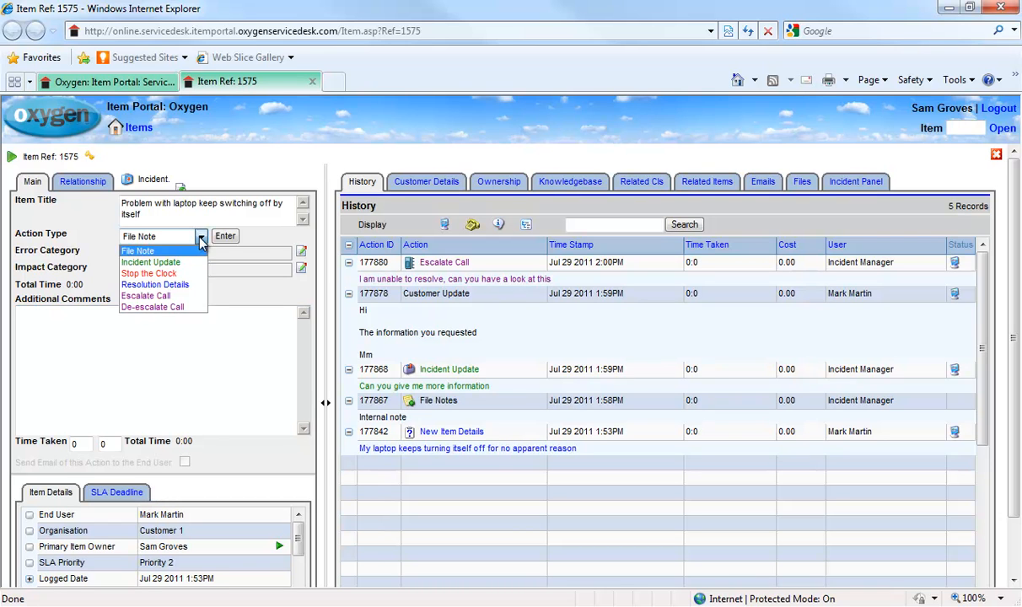
click(187, 287)
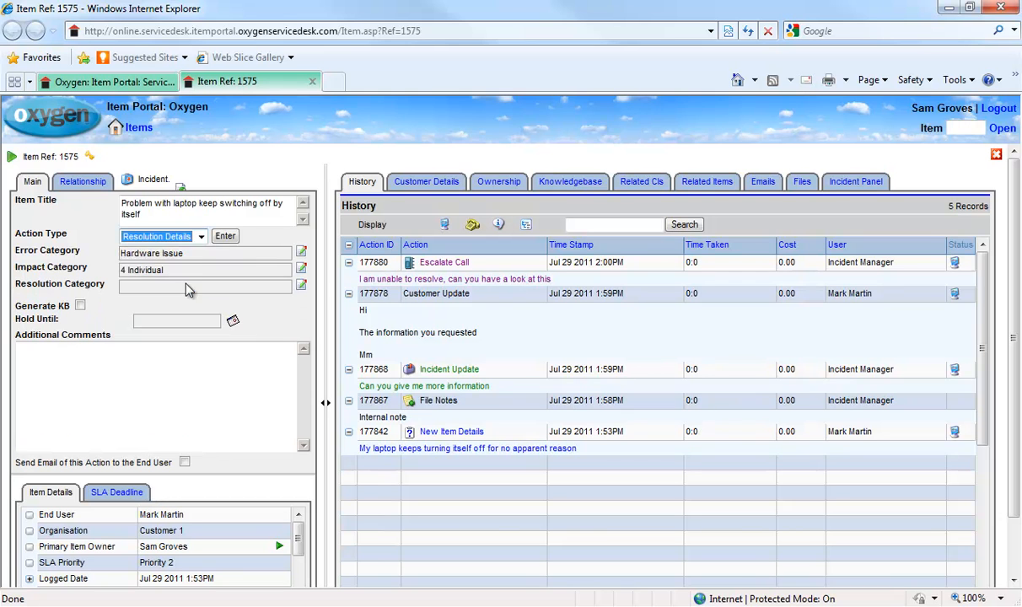
click(200, 237)
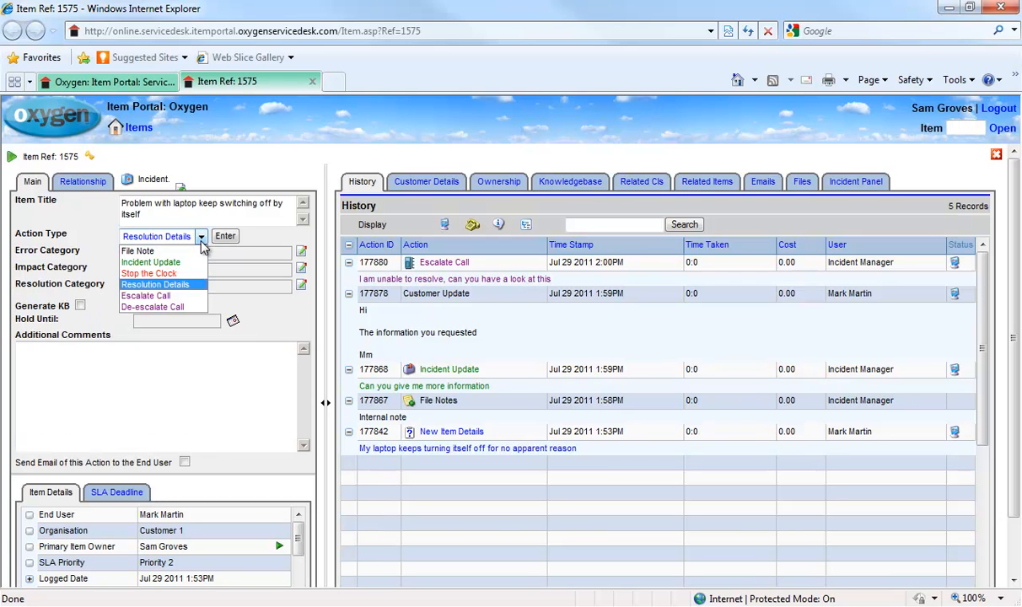
click(188, 287)
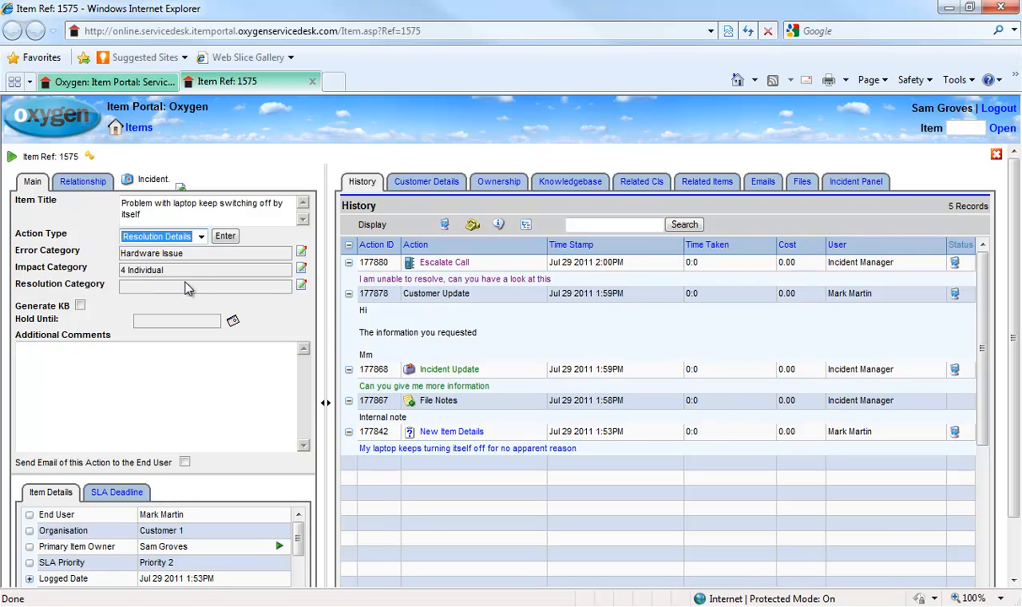
Set resolution category IT > Replaced Hardware, comment 'This is now resloved', and submit.
click(301, 288)
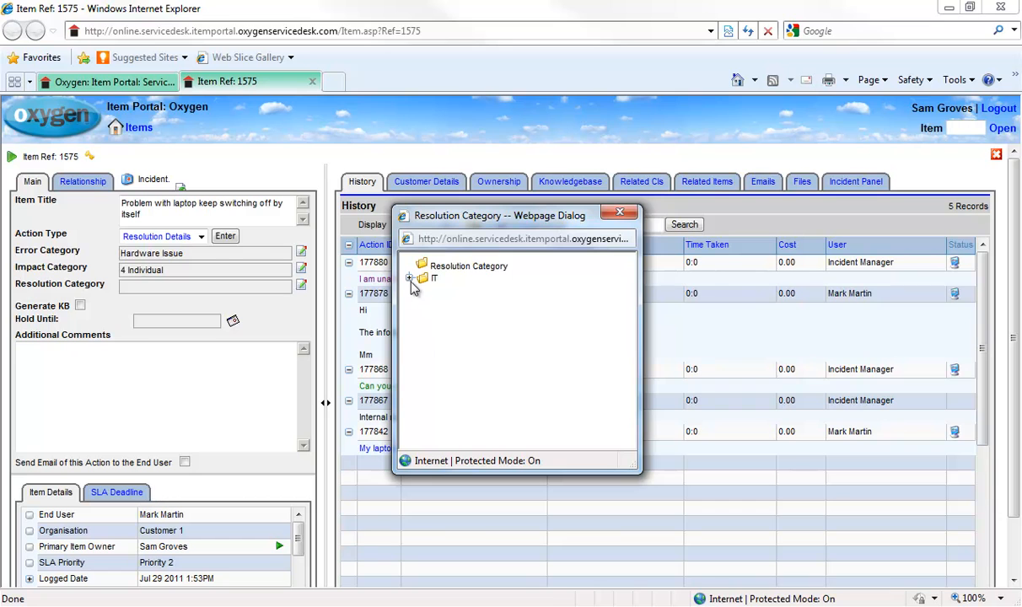
click(409, 280)
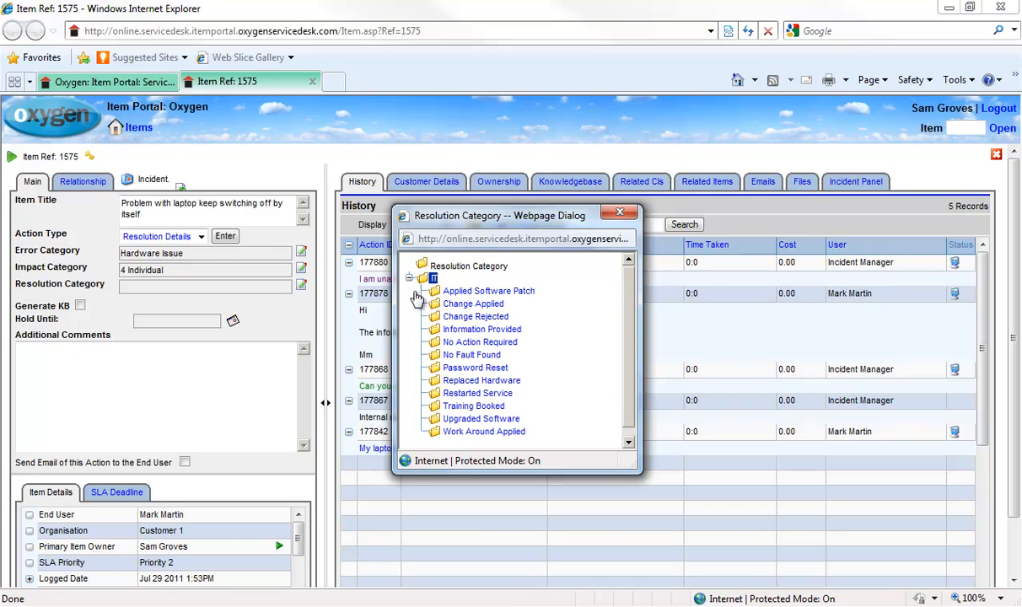
click(464, 381)
click(137, 367)
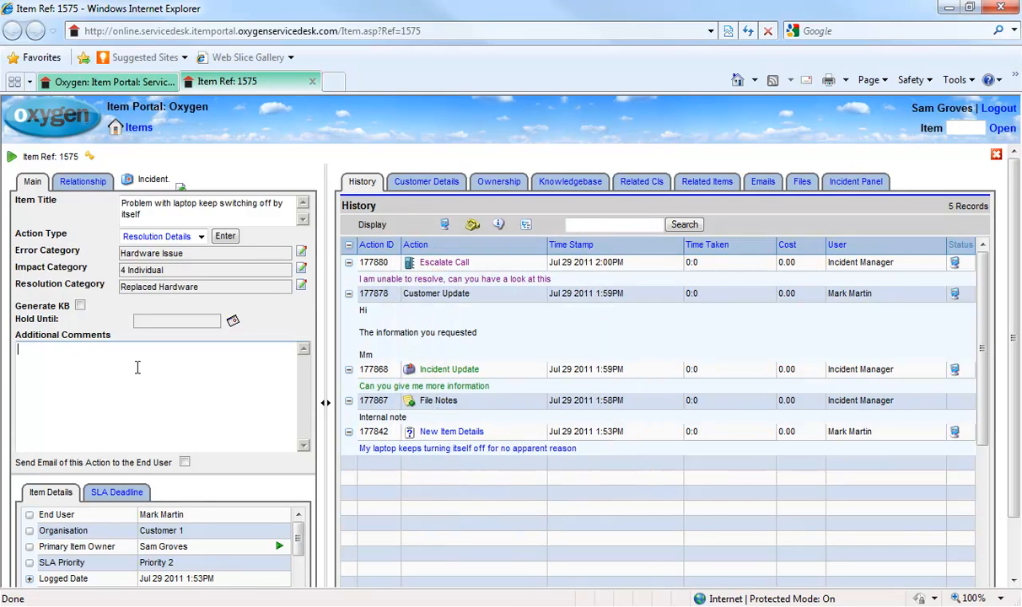
text(This is n)
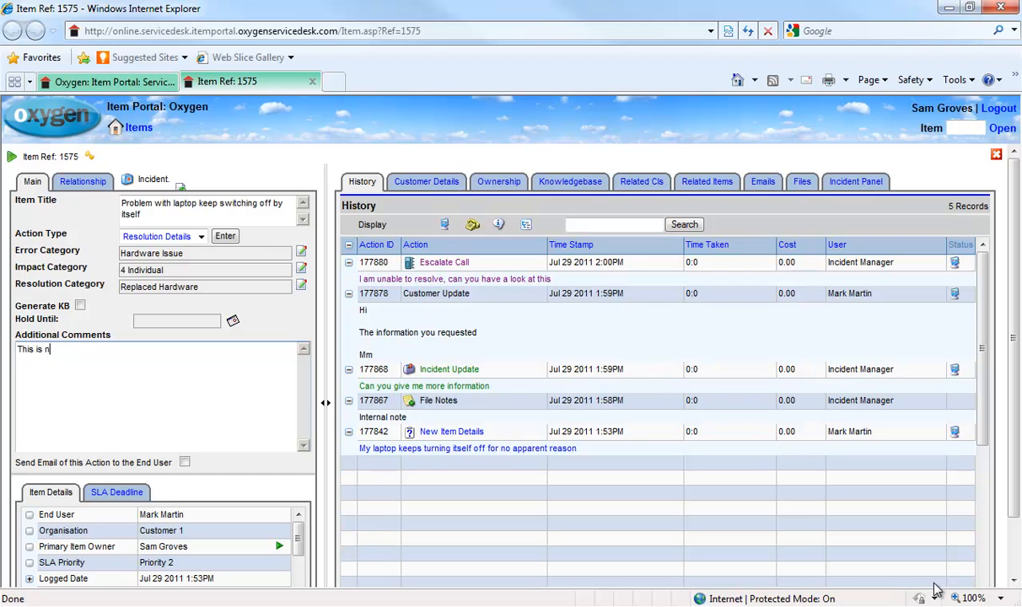
text(ow resloved)
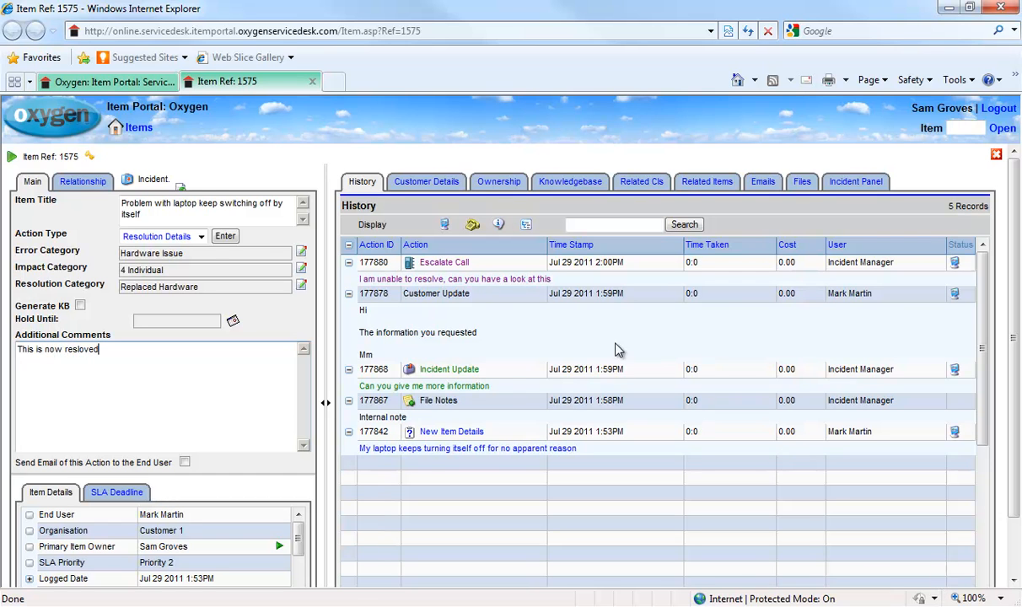
click(225, 237)
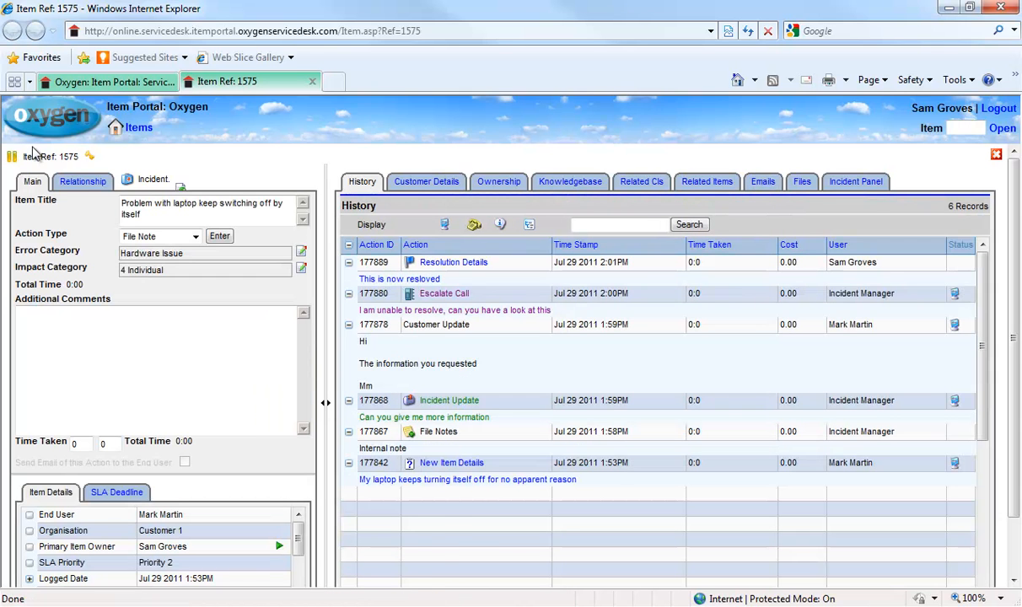
Read item 1575's queued Resolution Details email, then maximize the Self Service Portal window.
mouse_move(12, 162)
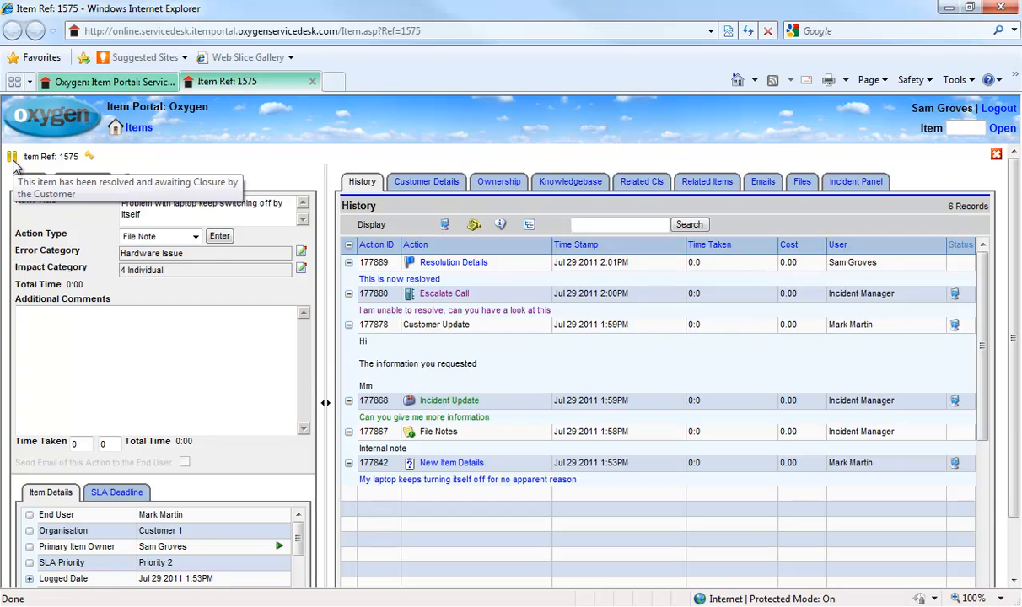
click(764, 184)
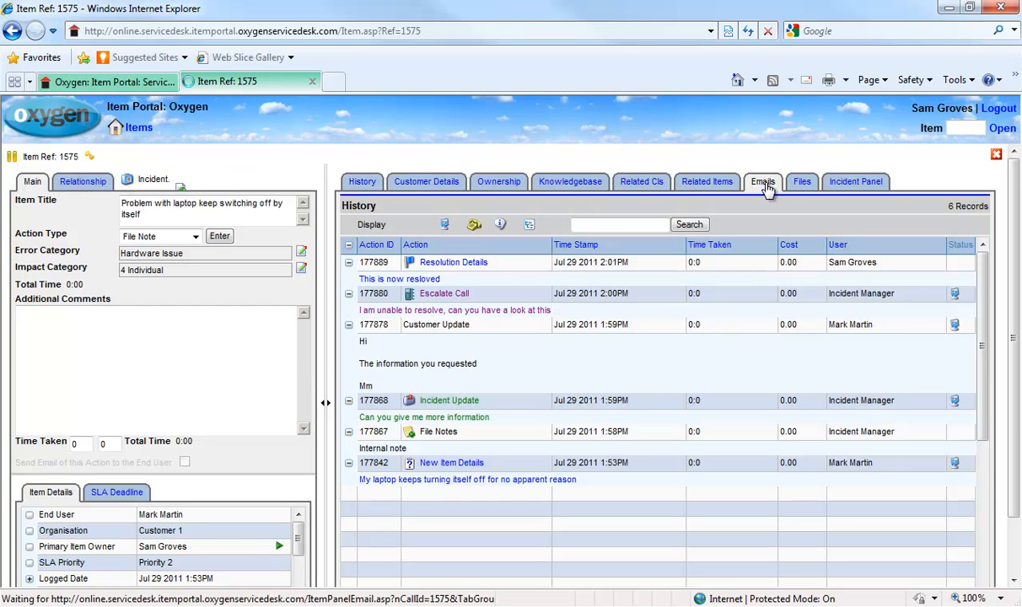
click(351, 260)
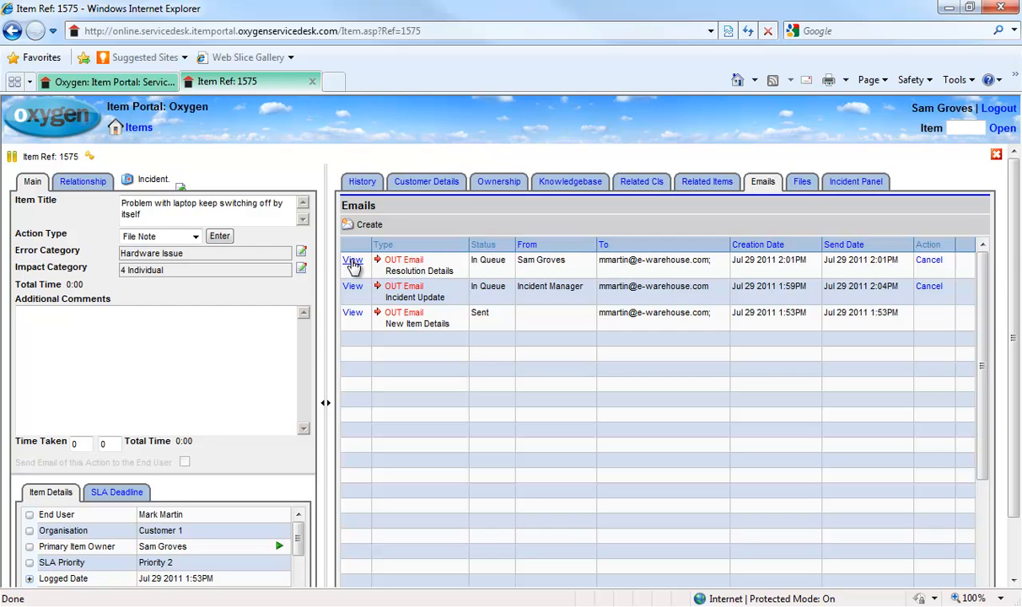
click(353, 261)
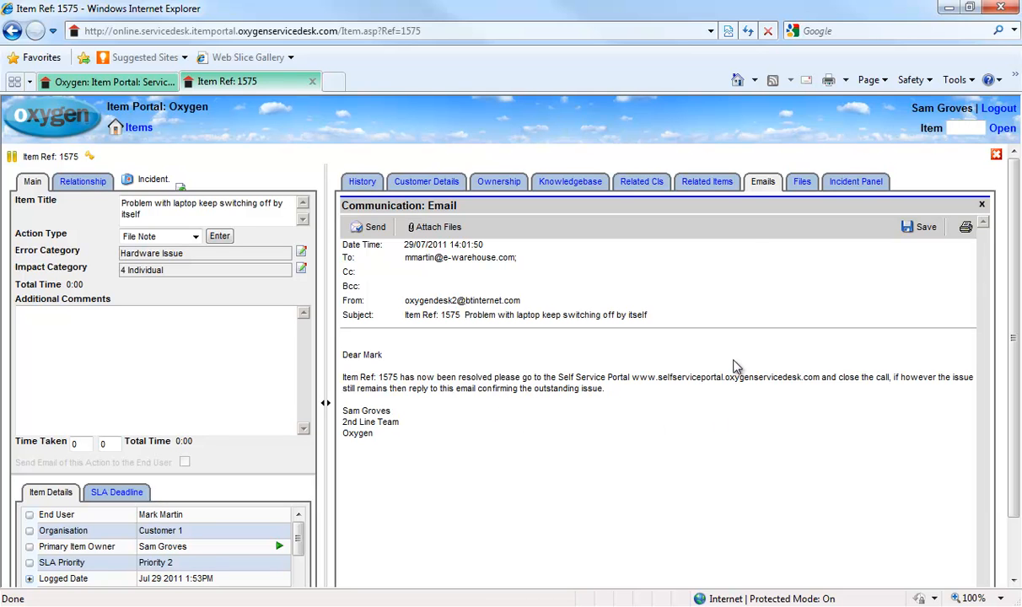
click(762, 182)
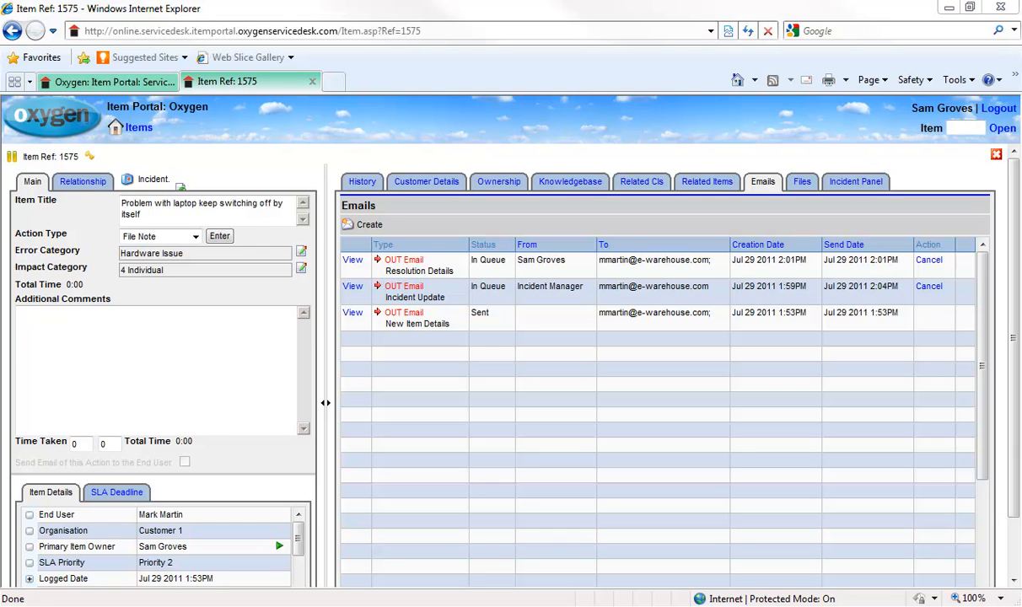
drag(1021, 84, 766, 1)
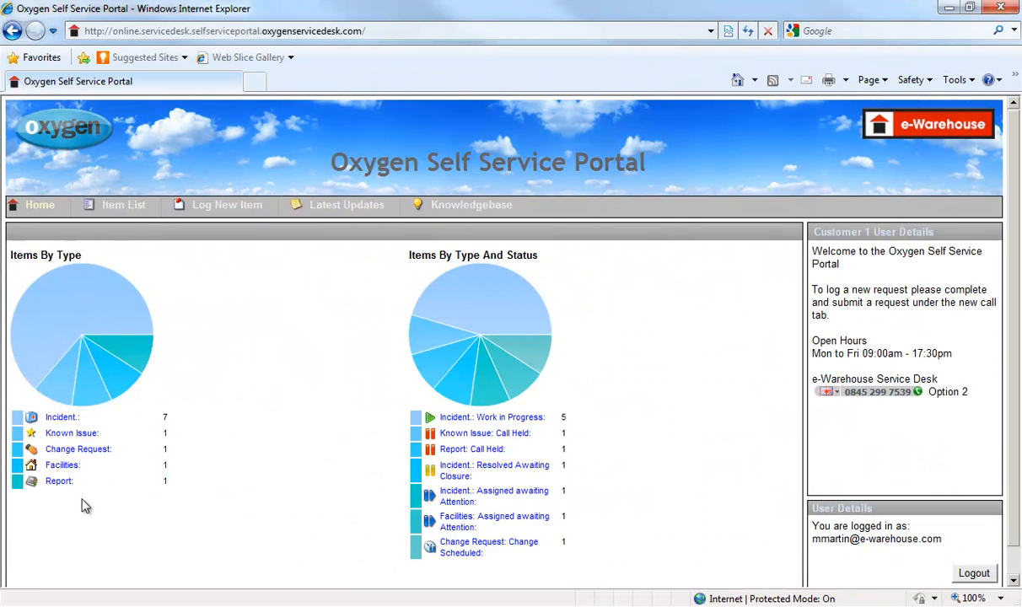
From Item List, close item 1575 using Close the Call with the note 'Thanks very much'.
click(59, 419)
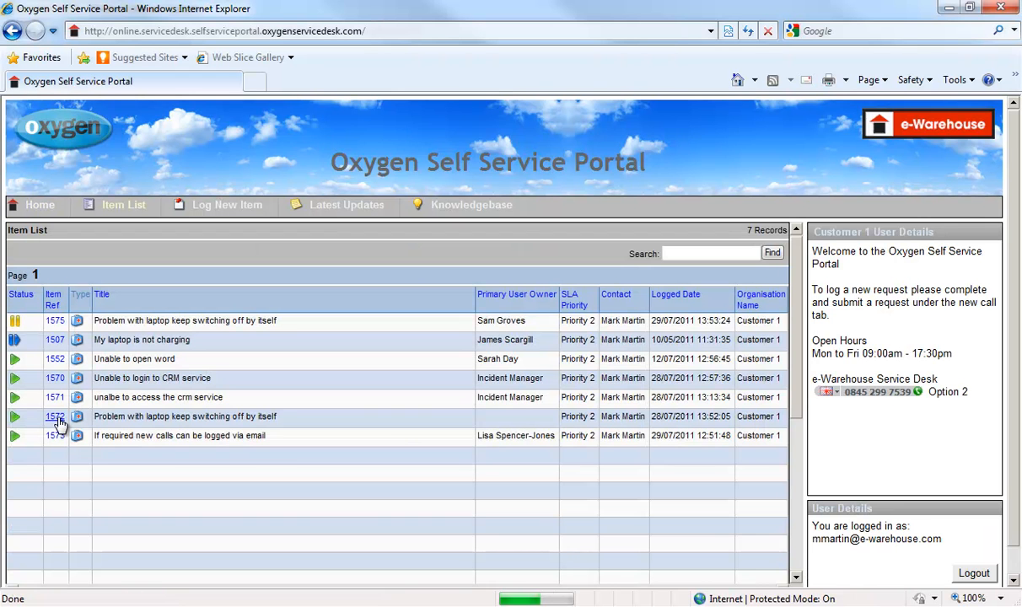
click(55, 321)
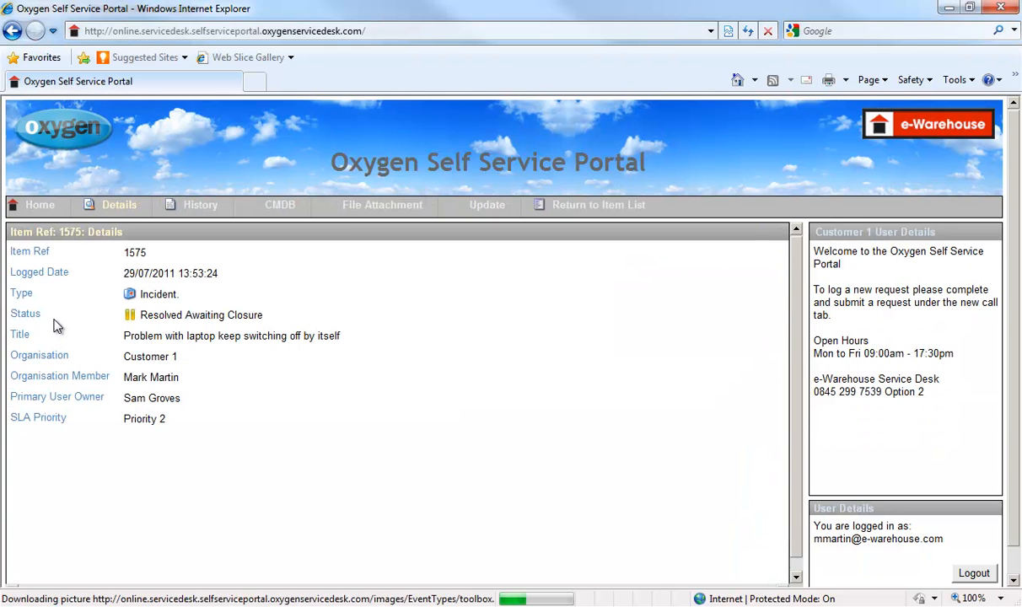
click(467, 210)
click(169, 254)
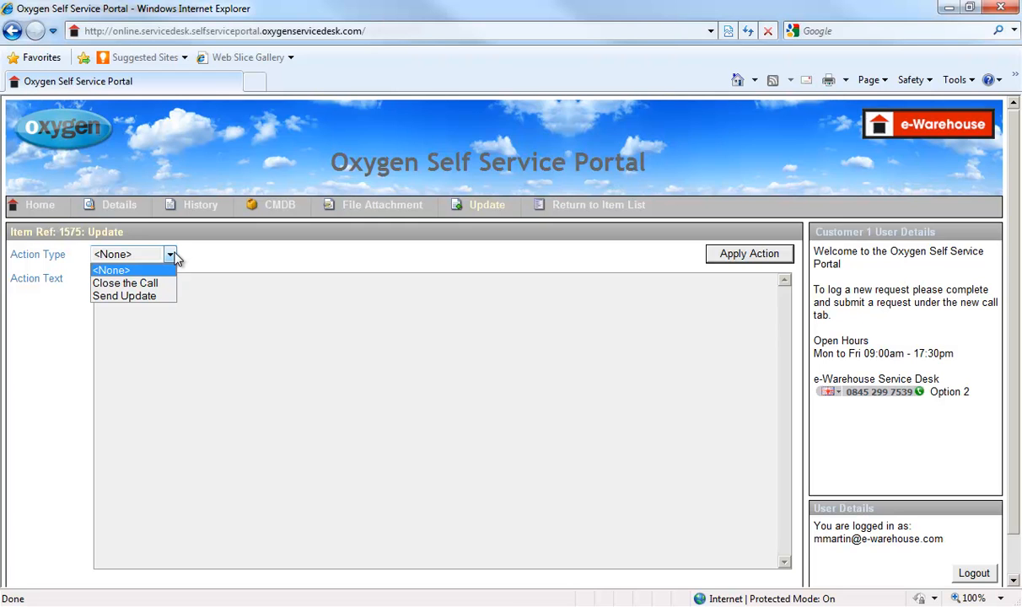
click(135, 283)
click(138, 283)
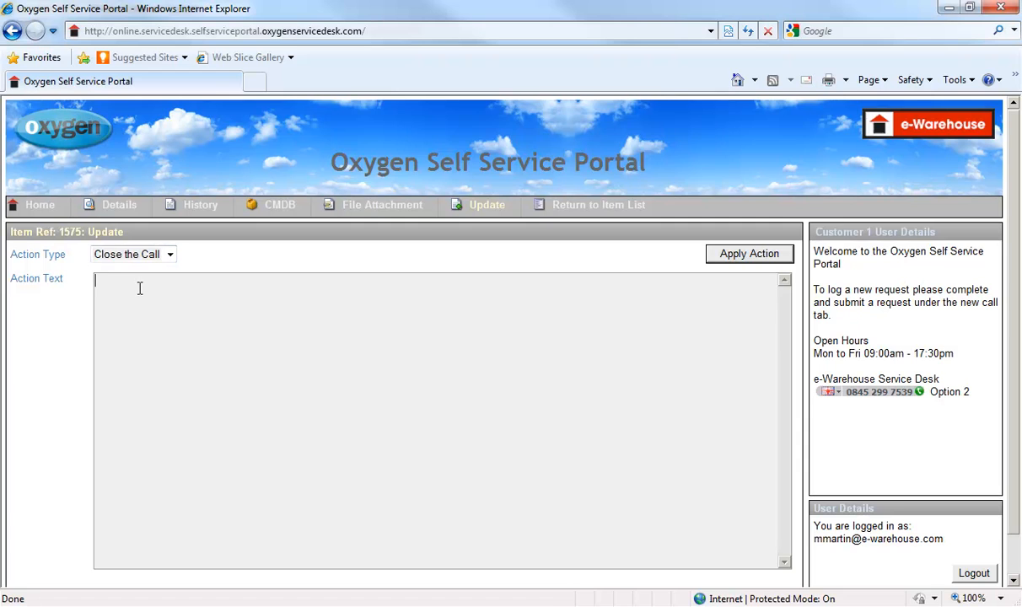
text(Thanks very much)
click(745, 259)
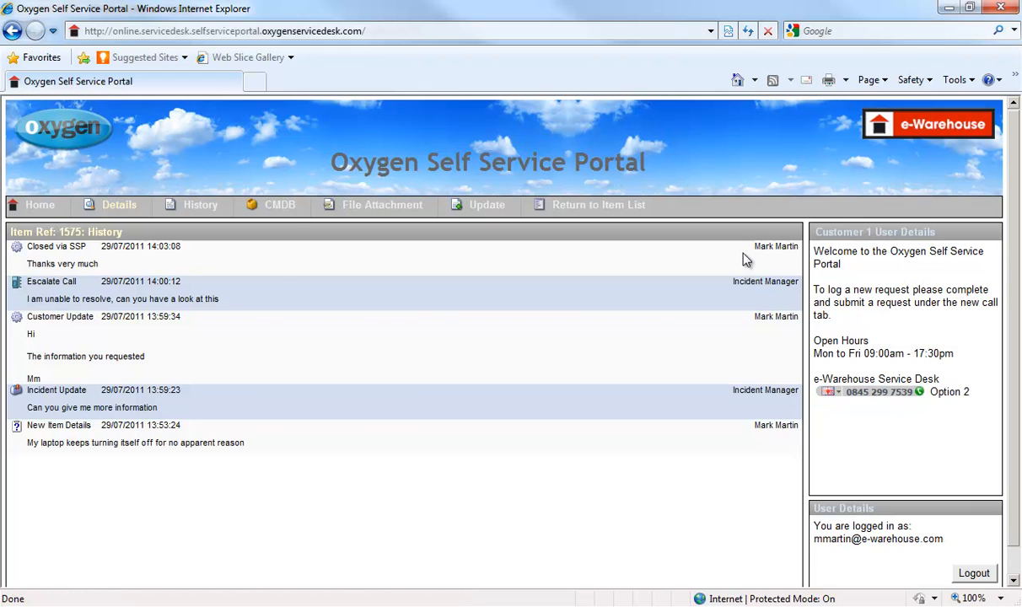
Return to the Self Service Portal home and reload item 1575 in the Item Portal.
click(32, 208)
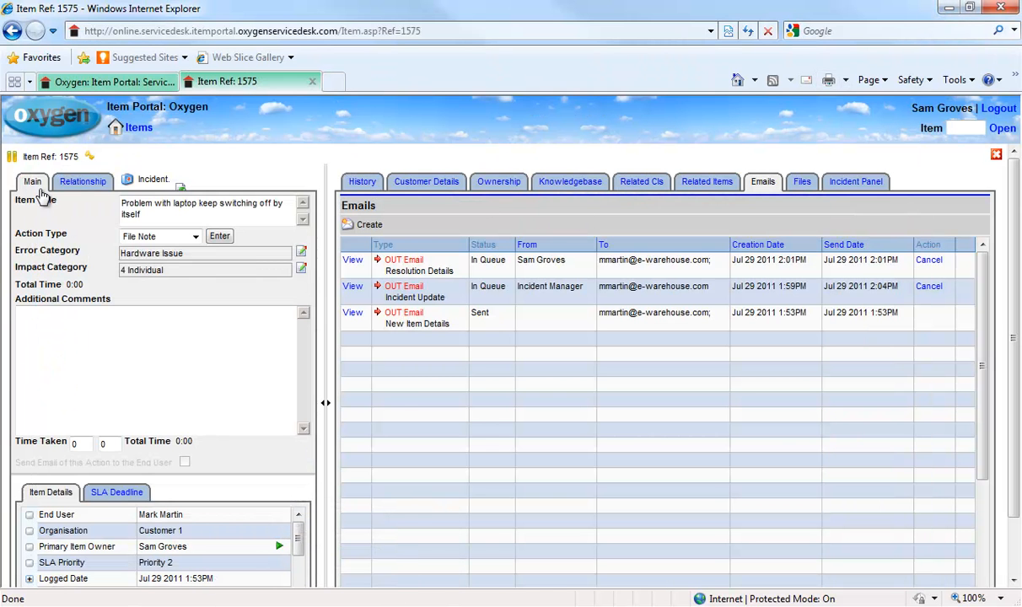
click(37, 188)
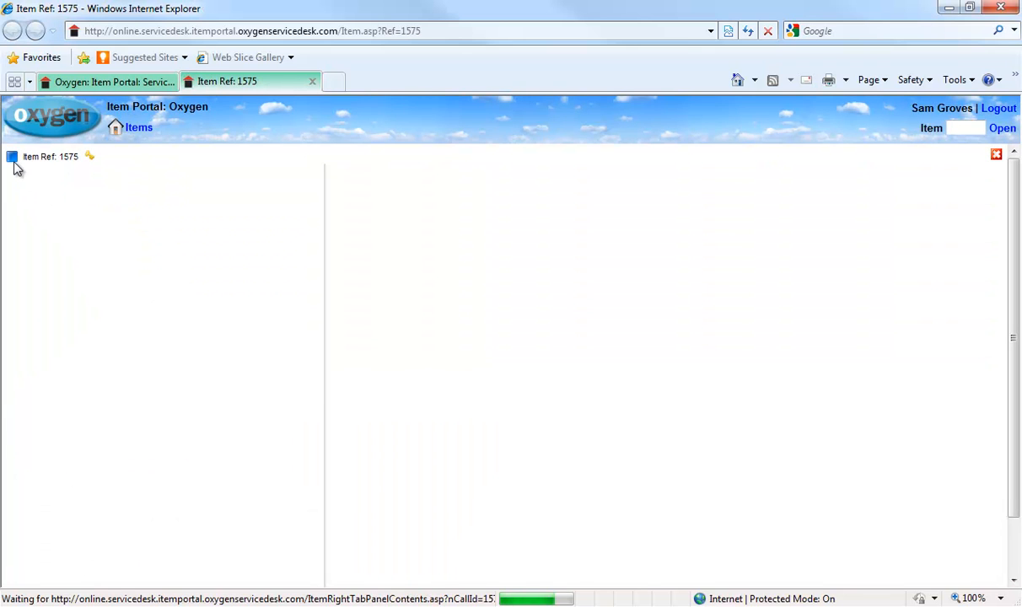